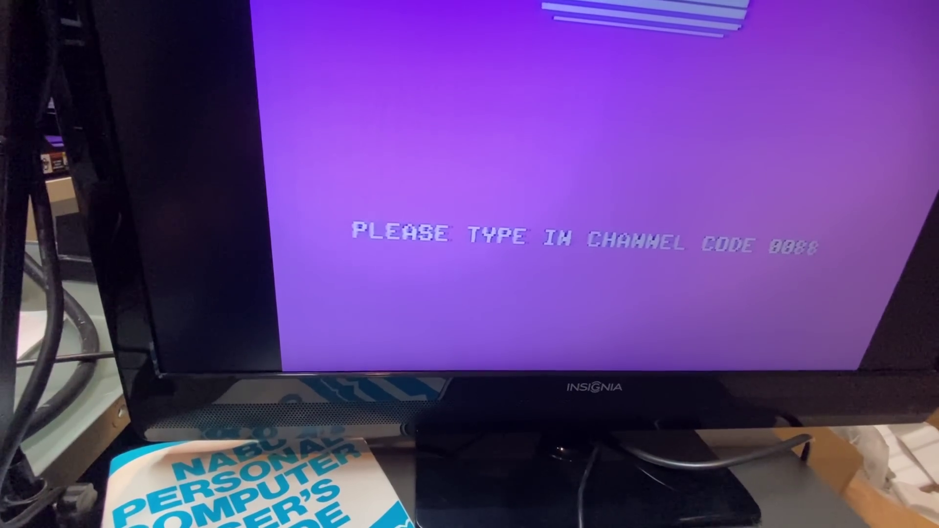
pyautogui.write('7')
# - Submit the entered channel code on the NABU Personal Computer
pyautogui.press('Return')
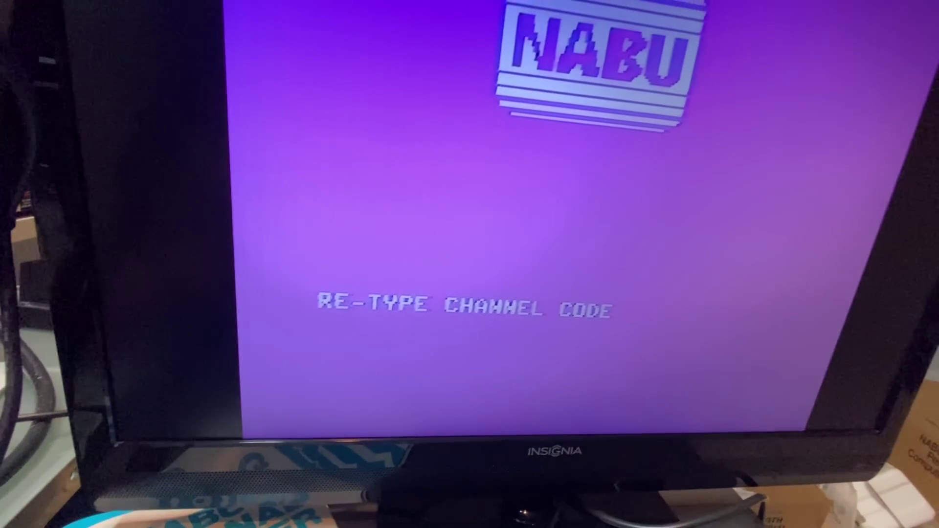
pyautogui.write('00000')
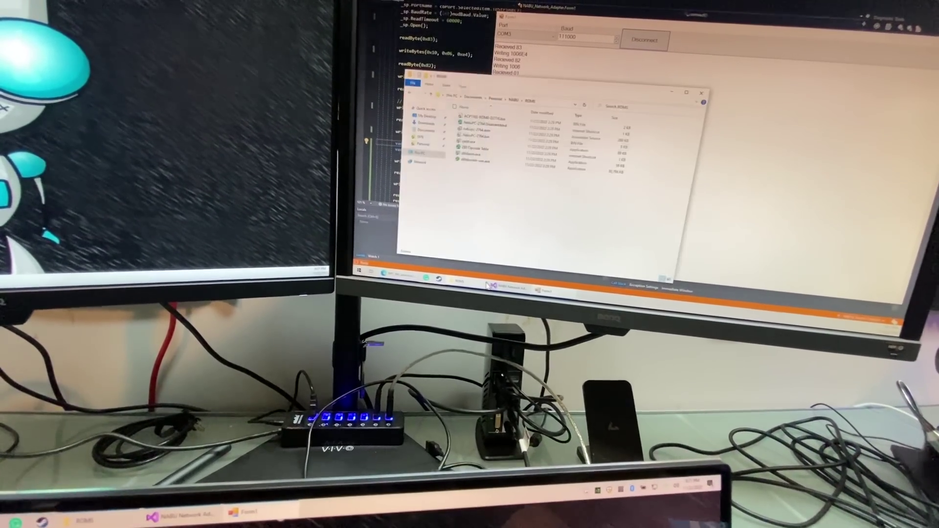
# - Open the NABU technical manual, select the Sound Generator port addresses, then open the specifications PDF
pyautogui.hotkey('alt', 'Up')
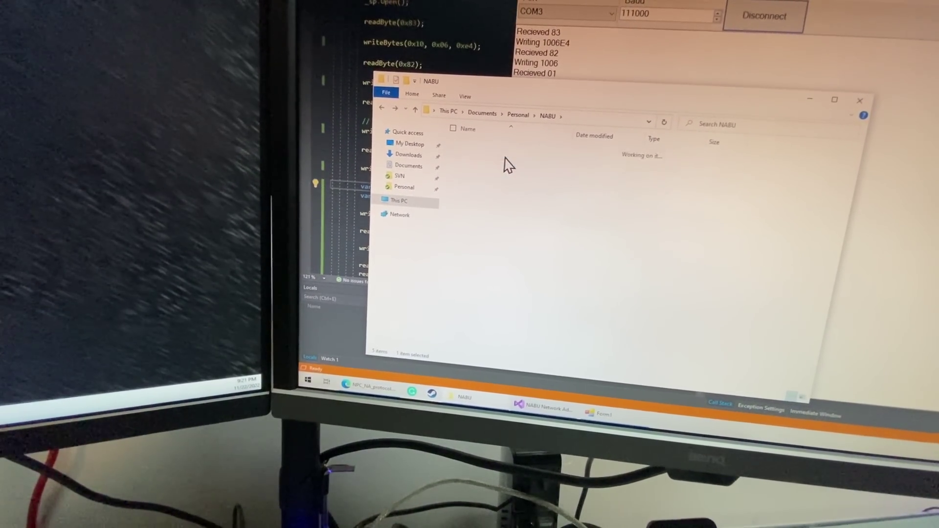
pyautogui.doubleClick(506, 161)
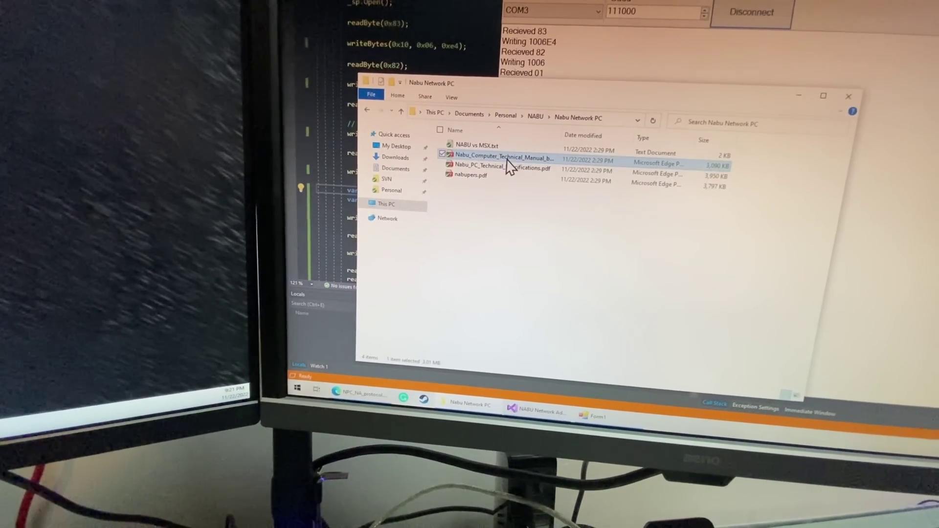
pyautogui.scroll(-5, 851, 194)
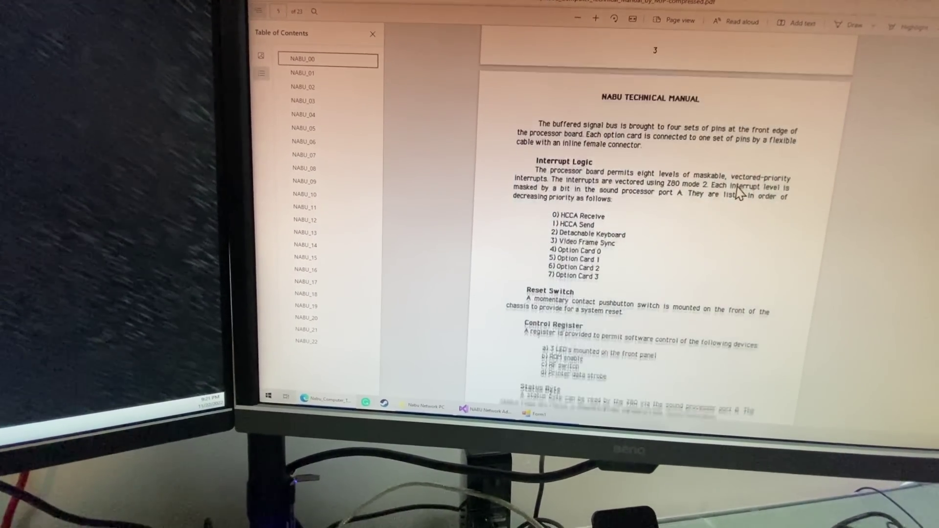
pyautogui.scroll(-5, 719, 187)
pyautogui.scroll(-5, 715, 188)
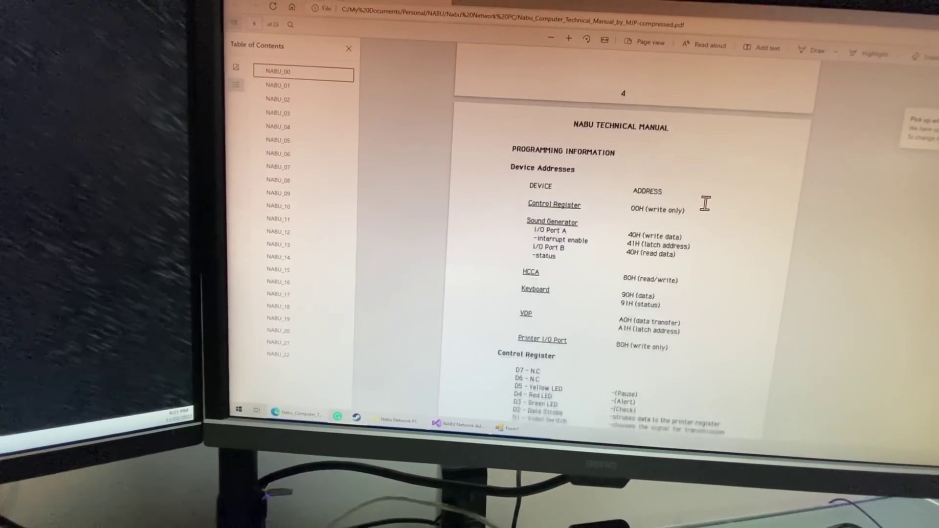
pyautogui.scroll(-5, 707, 204)
pyautogui.scroll(-5, 707, 203)
pyautogui.scroll(-5, 707, 203)
pyautogui.scroll(-10, 601, 220)
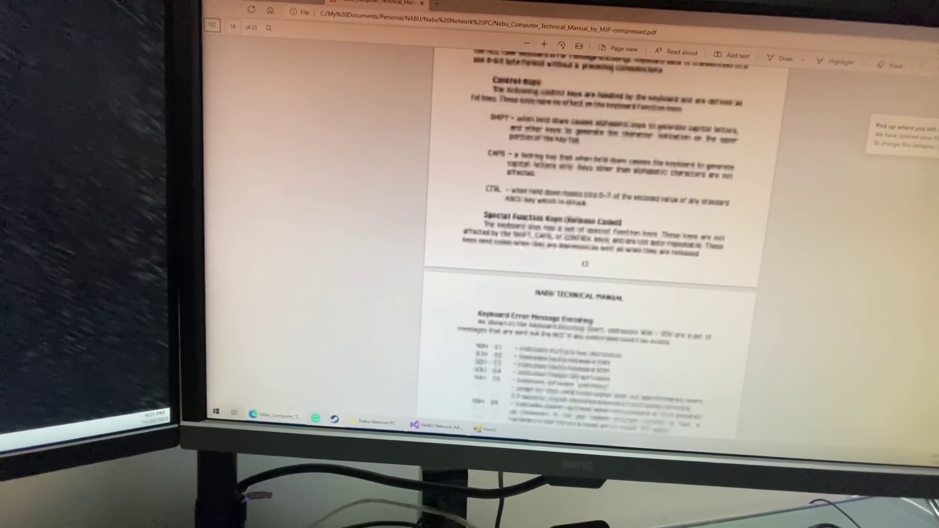
pyautogui.scroll(-2, 602, 221)
pyautogui.scroll(-10, 602, 220)
pyautogui.scroll(-2, 602, 220)
pyautogui.scroll(-10, 601, 220)
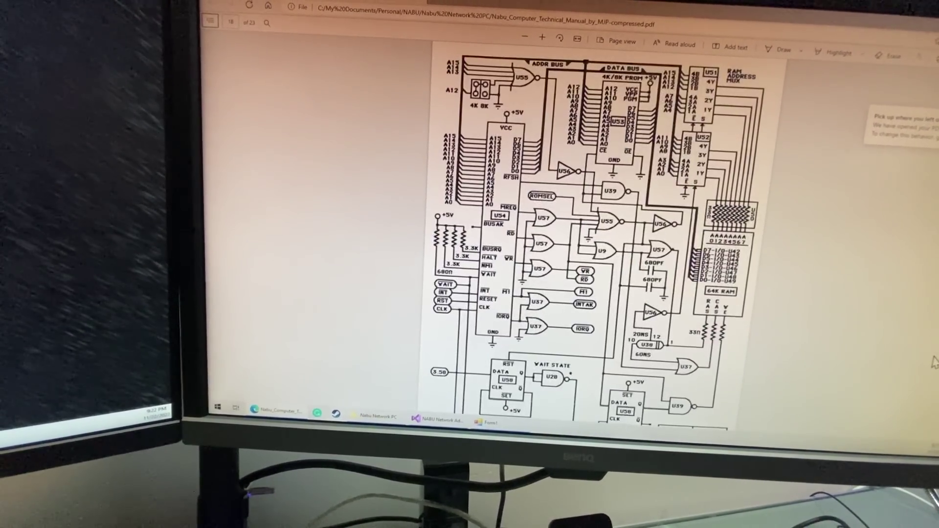
pyautogui.scroll(-10, 602, 221)
pyautogui.scroll(-10, 602, 221)
pyautogui.scroll(-5, 601, 220)
pyautogui.scroll(1, 928, 184)
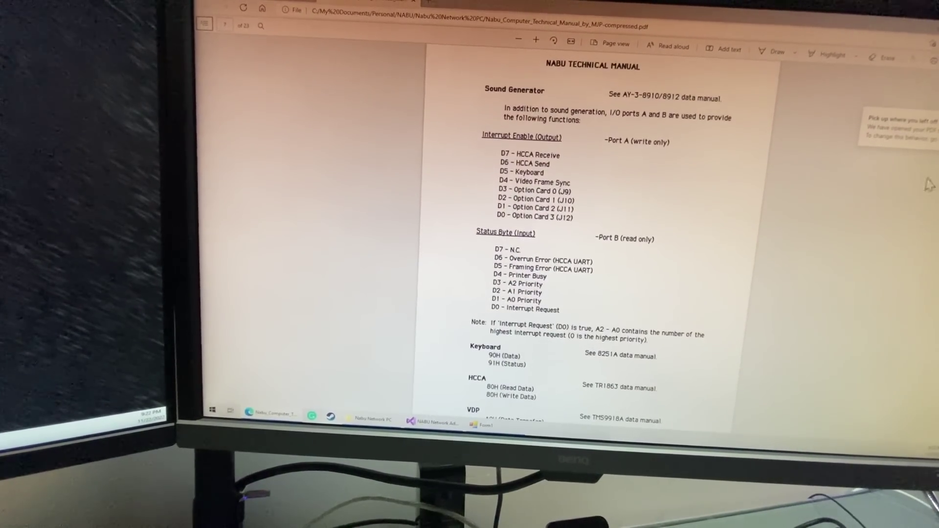
pyautogui.scroll(5, 496, 168)
pyautogui.scroll(3, 495, 167)
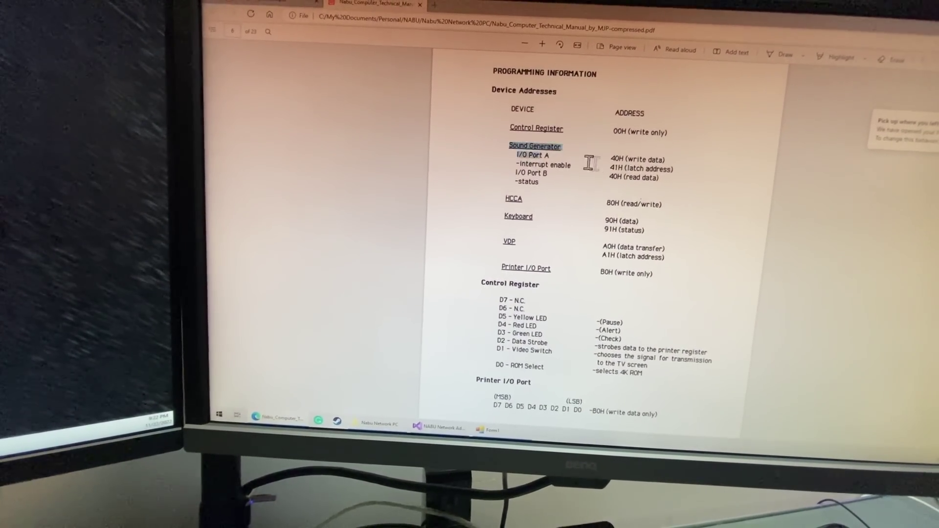
pyautogui.moveTo(644, 174); pyautogui.dragTo(647, 188)
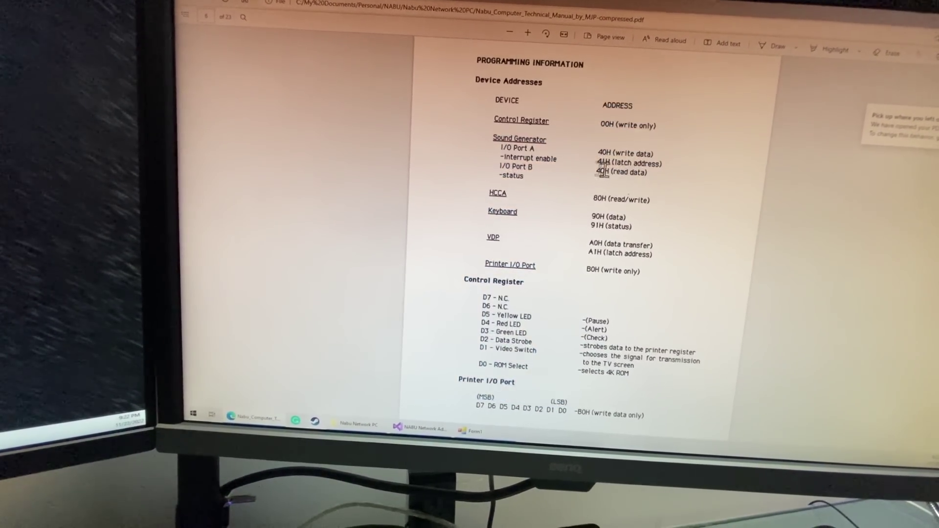
pyautogui.moveTo(598, 156); pyautogui.dragTo(632, 174)
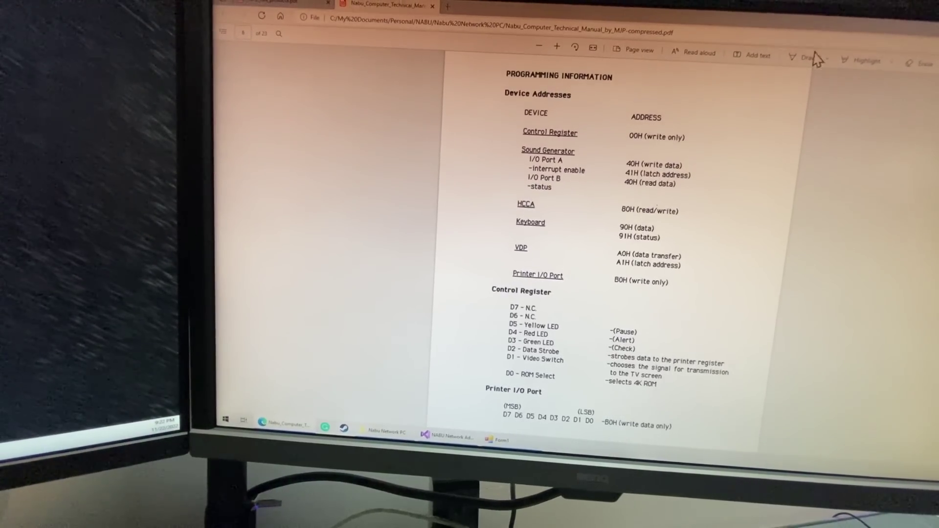
pyautogui.click(400, 466)
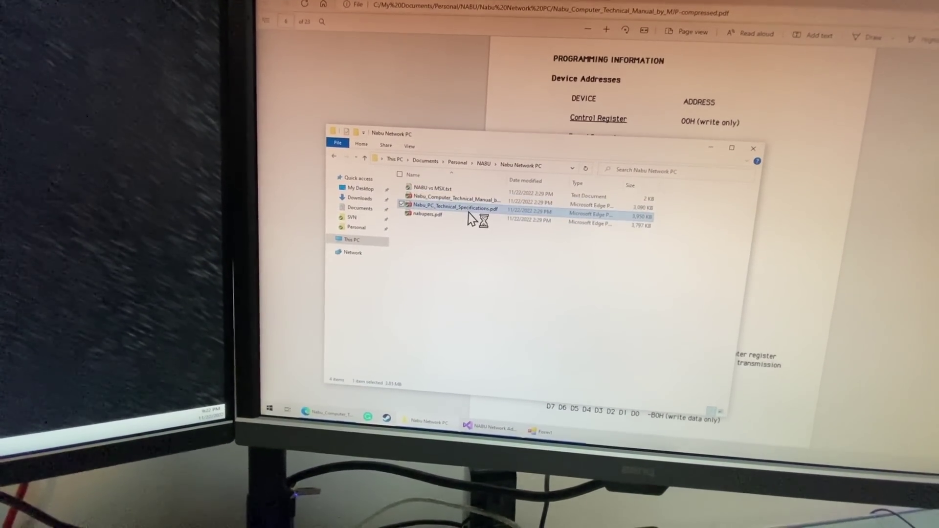
pyautogui.doubleClick(470, 219)
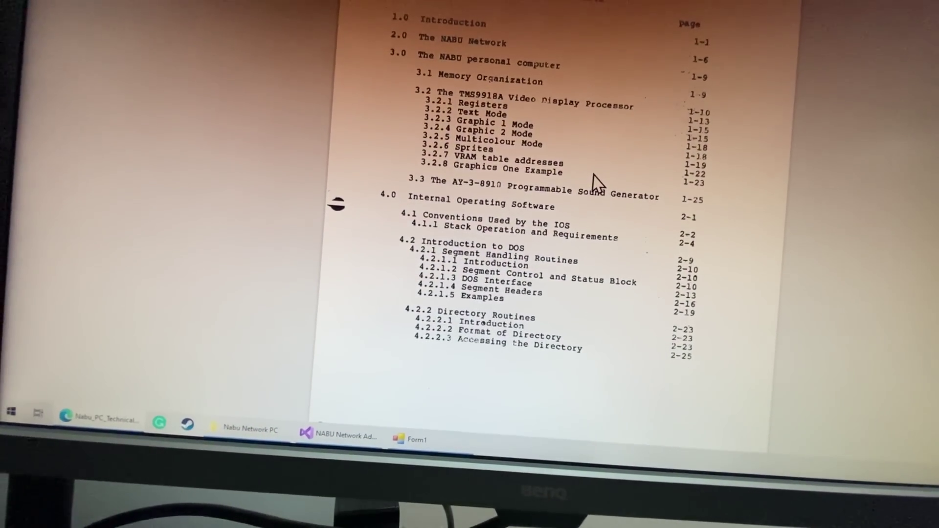
pyautogui.scroll(-5, 596, 182)
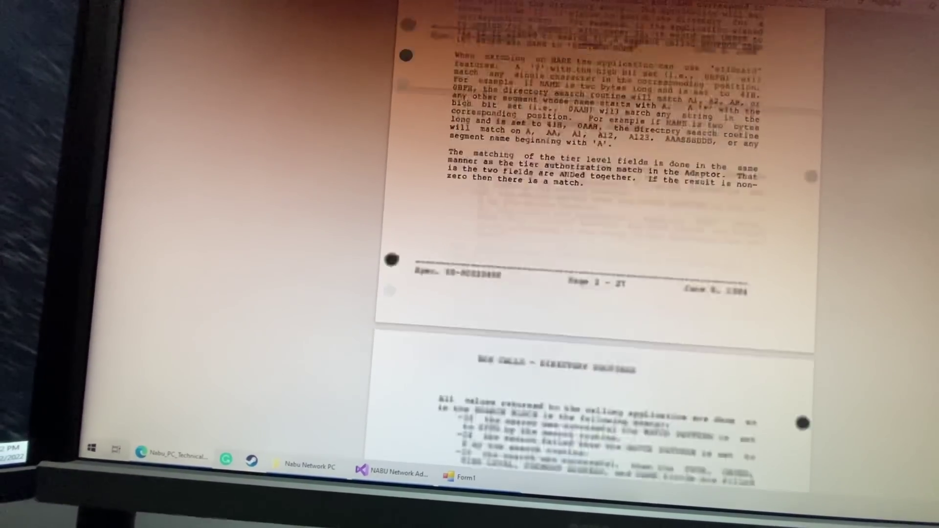
pyautogui.scroll(-5, 775, 167)
pyautogui.scroll(5, 702, 180)
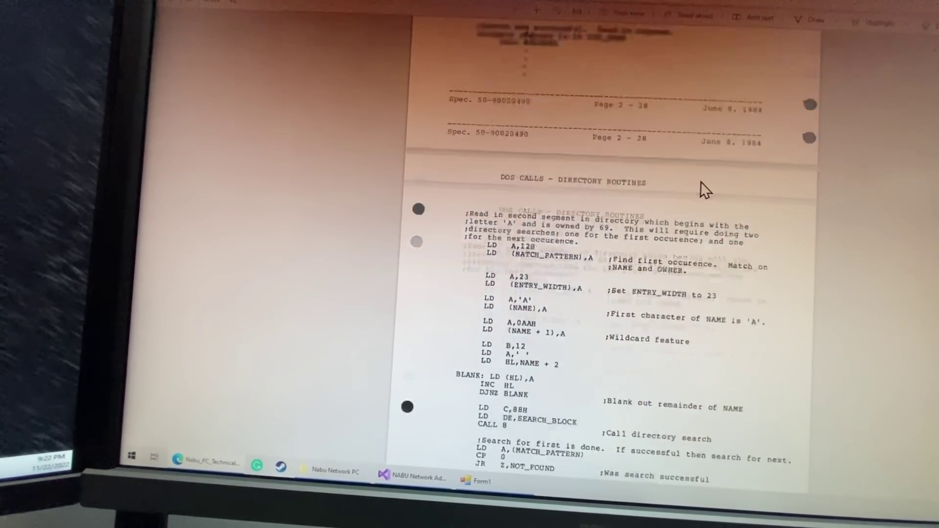
pyautogui.scroll(5, 703, 180)
pyautogui.scroll(3, 702, 180)
pyautogui.scroll(5, 703, 180)
pyautogui.scroll(5, 701, 190)
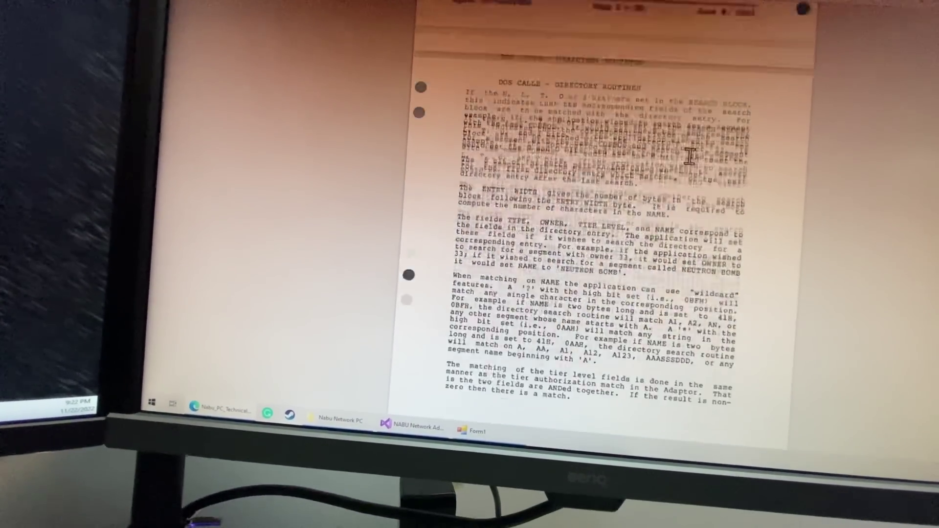
pyautogui.scroll(5, 688, 154)
pyautogui.scroll(5, 708, 130)
pyautogui.scroll(3, 700, 110)
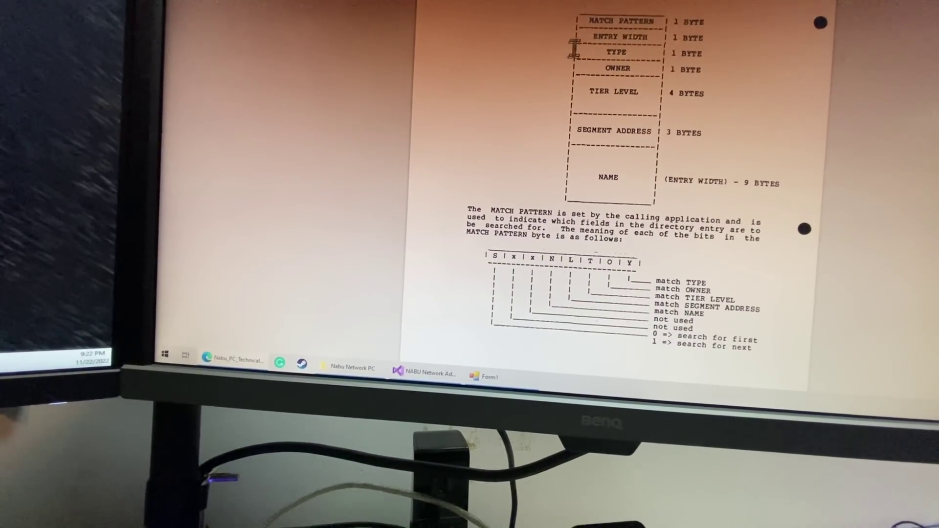
pyautogui.scroll(2, 638, 130)
pyautogui.scroll(5, 616, 130)
pyautogui.scroll(5, 594, 130)
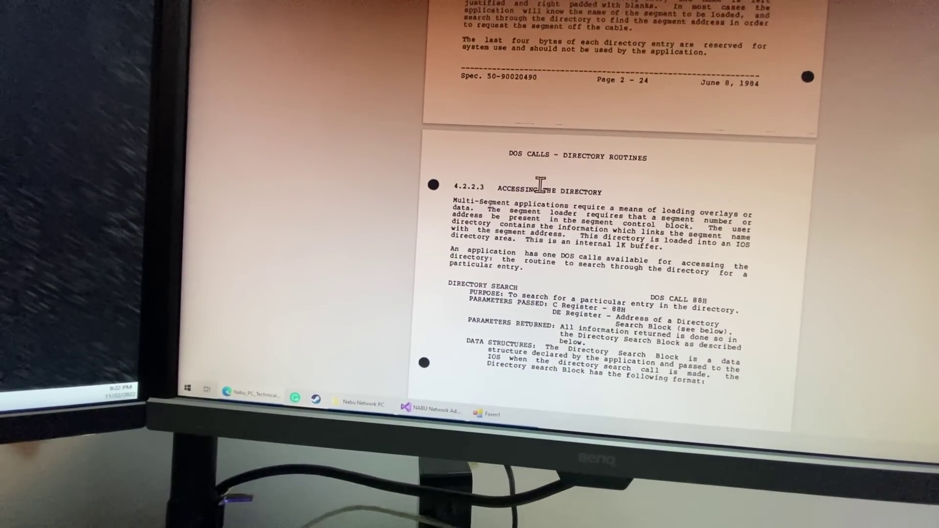
pyautogui.scroll(3, 580, 143)
pyautogui.scroll(2, 565, 162)
pyautogui.scroll(4, 550, 180)
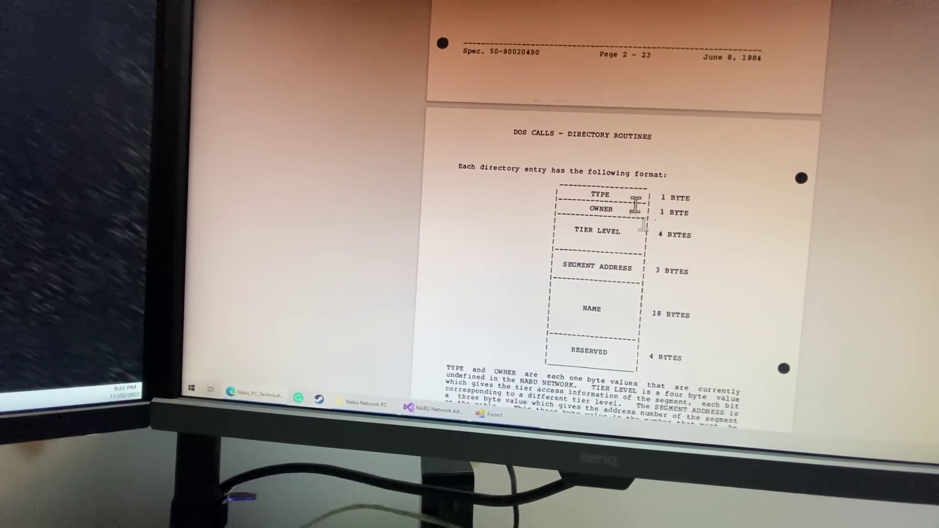
pyautogui.scroll(3, 602, 220)
pyautogui.scroll(4, 492, 247)
pyautogui.scroll(-1, 562, 245)
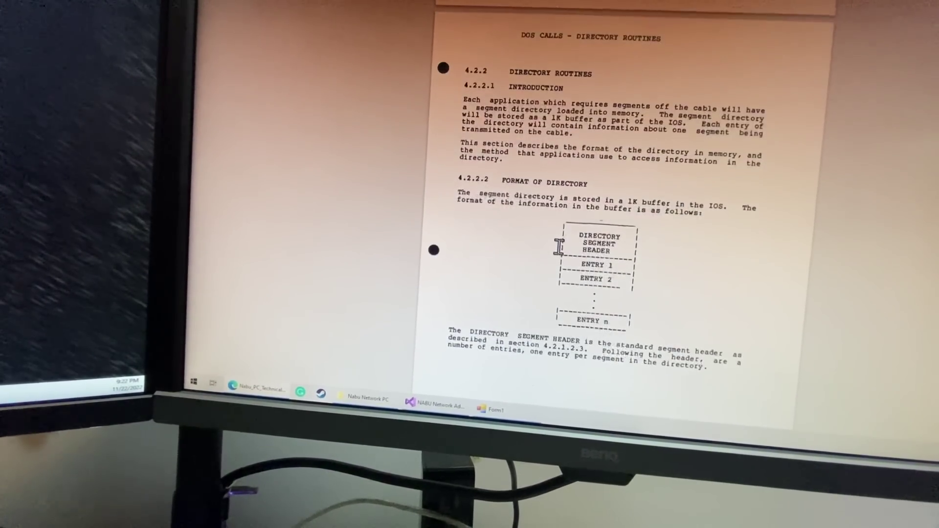
# - Select the directory segment diagram text, then add and discard an empty comment note
pyautogui.moveTo(578, 240)
pyautogui.mouseDown()
pyautogui.moveTo(616, 285)
pyautogui.moveTo(629, 332)
pyautogui.mouseUp()
pyautogui.rightClick(621, 250)
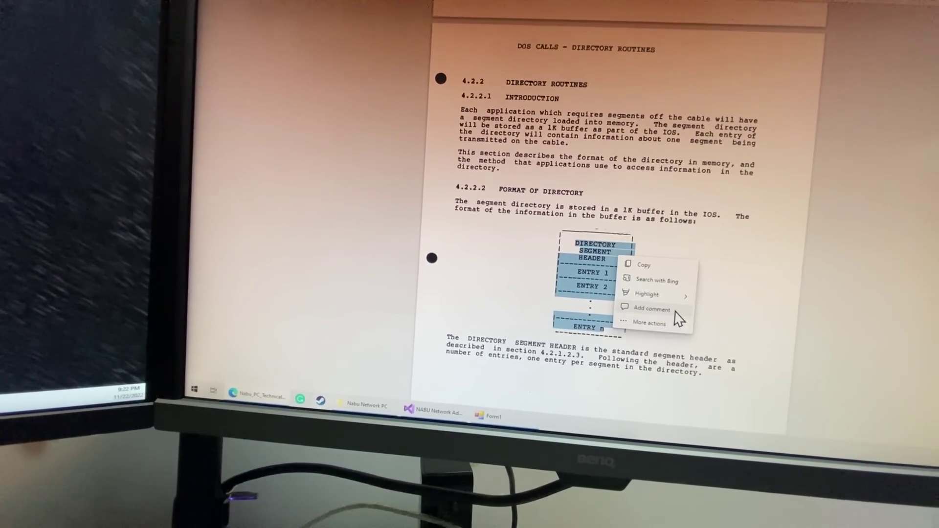
pyautogui.click(646, 317)
pyautogui.click(801, 277)
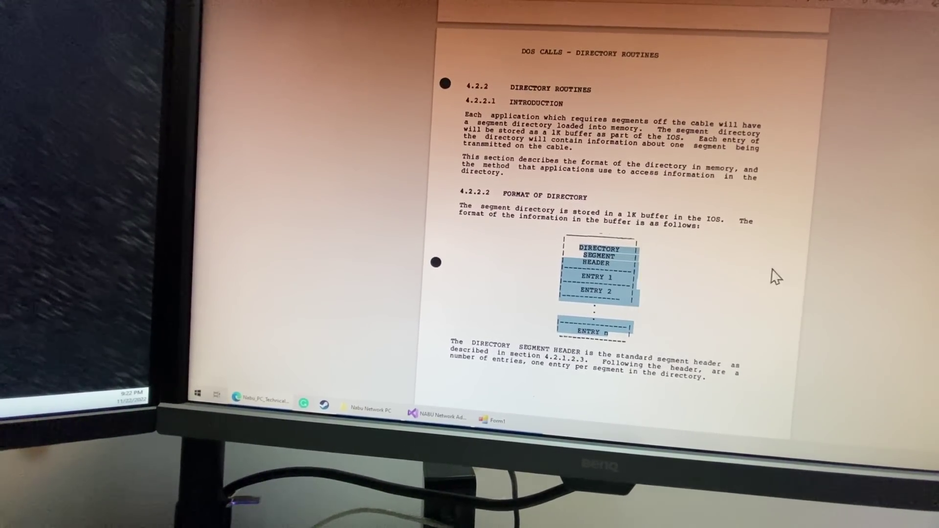
pyautogui.scroll(5, 682, 262)
pyautogui.scroll(3, 682, 268)
pyautogui.scroll(3, 683, 274)
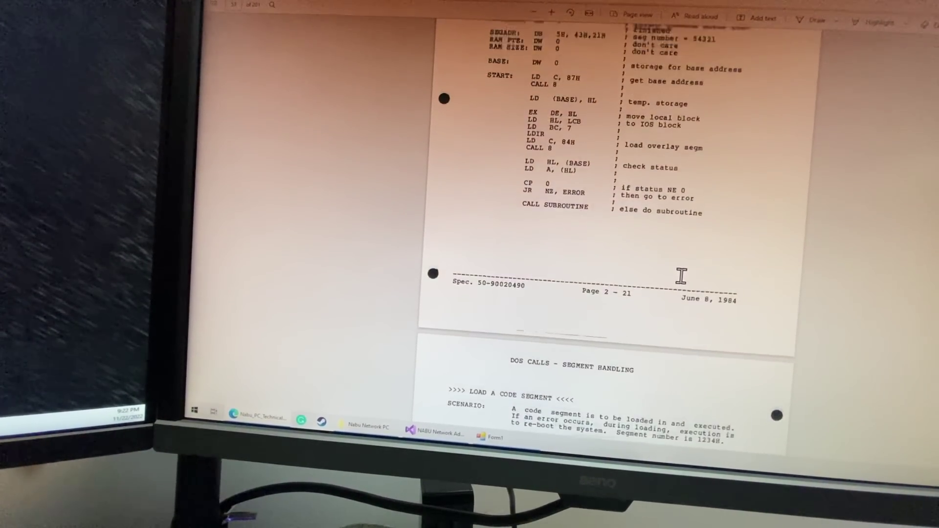
pyautogui.scroll(3, 682, 274)
pyautogui.scroll(2, 678, 292)
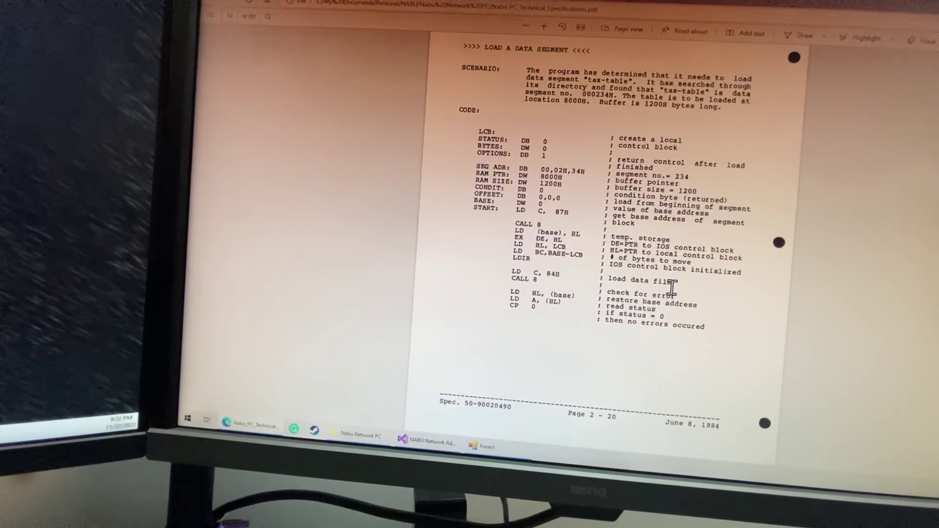
pyautogui.scroll(5, 672, 286)
pyautogui.scroll(10, 671, 287)
pyautogui.scroll(5, 675, 291)
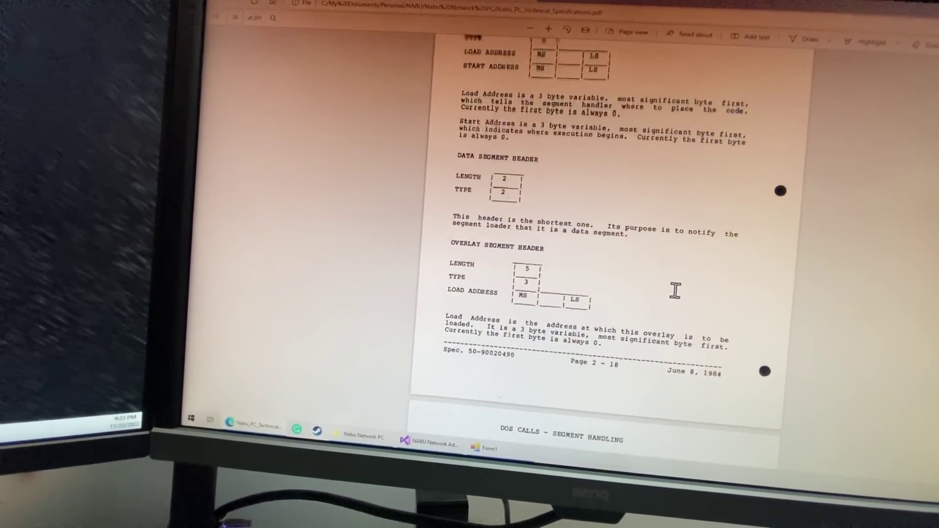
pyautogui.scroll(5, 646, 279)
pyautogui.scroll(1, 572, 275)
pyautogui.scroll(-4, 499, 235)
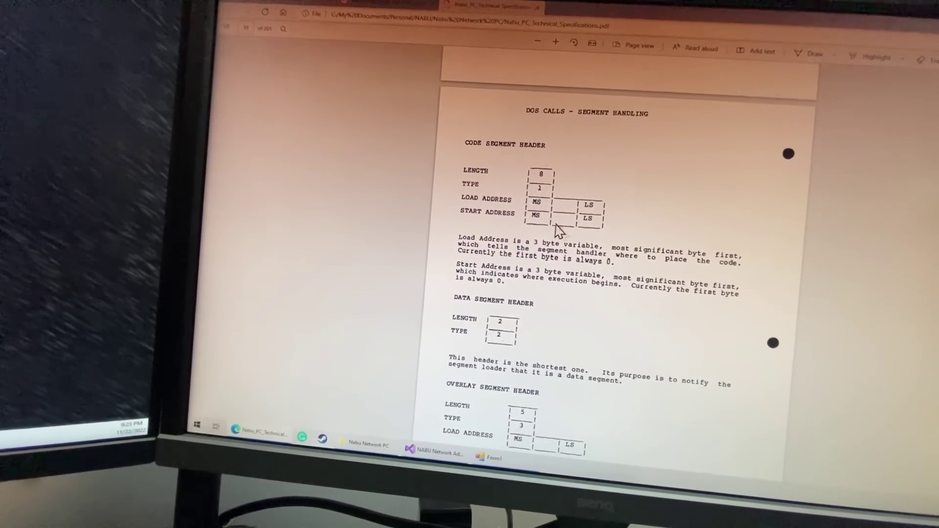
pyautogui.scroll(-6, 583, 243)
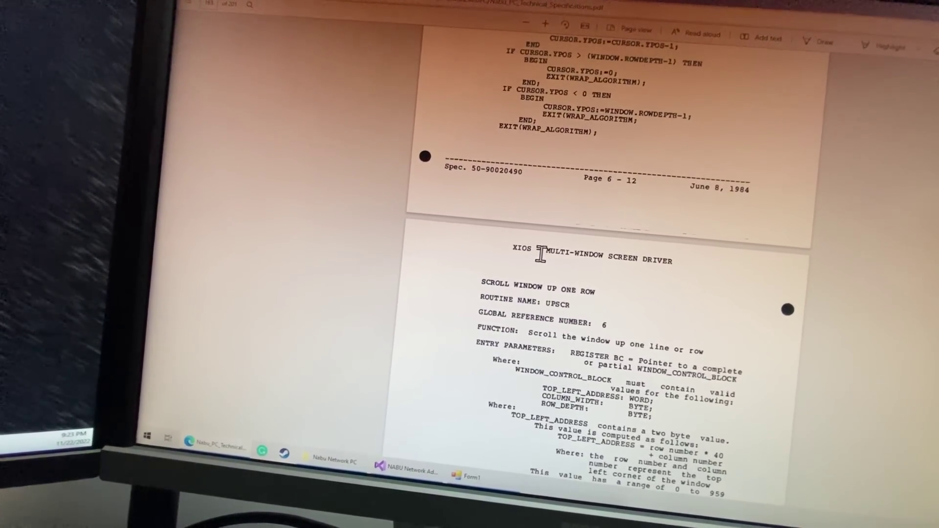
pyautogui.scroll(-2, 519, 294)
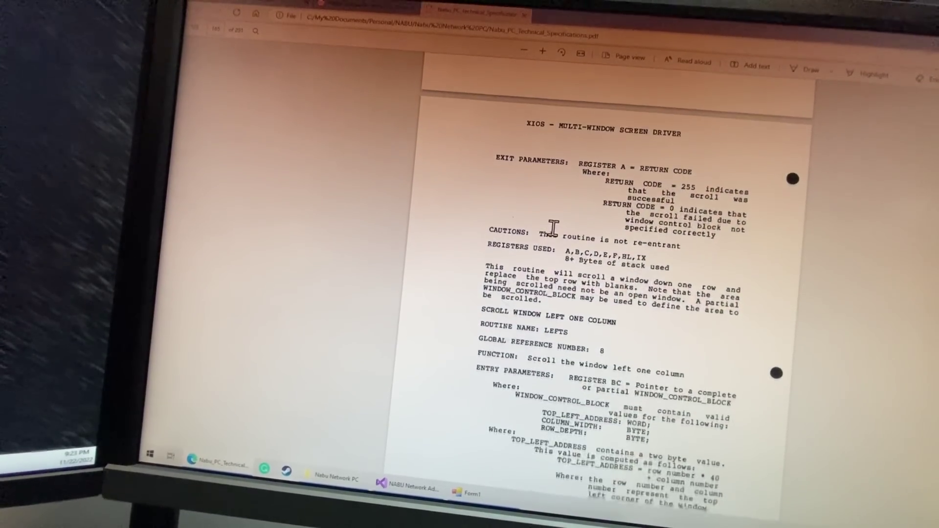
pyautogui.scroll(-5, 547, 233)
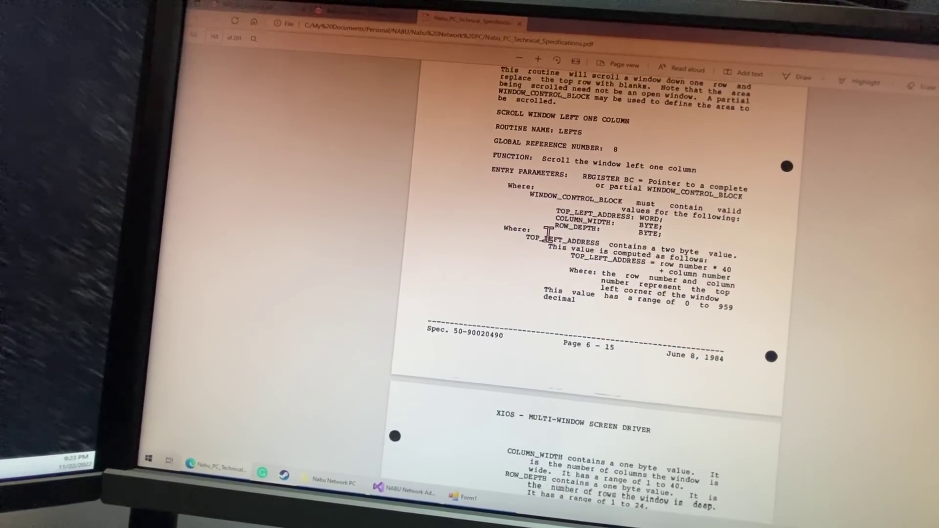
pyautogui.scroll(-5, 549, 234)
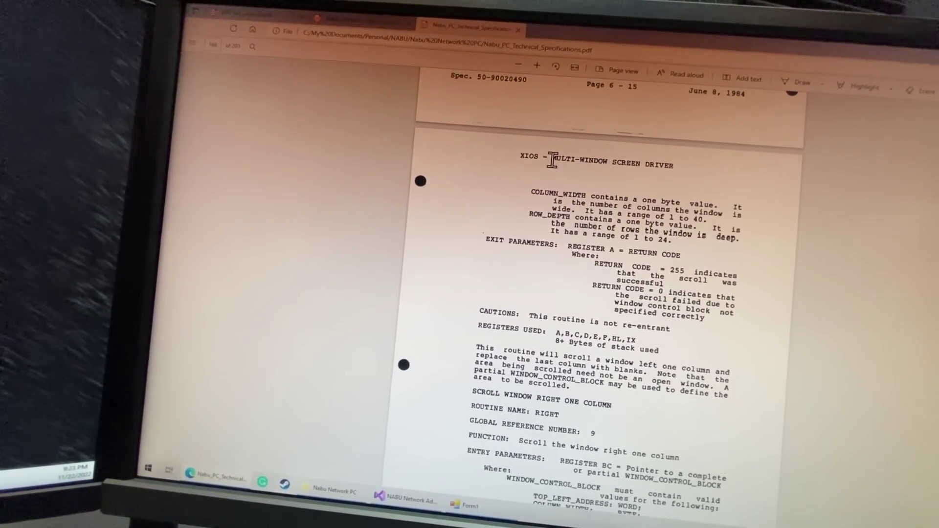
# - Clear the heading selection in the XIOS screen driver pages, then select the NABU vs MSX note
pyautogui.click(530, 214)
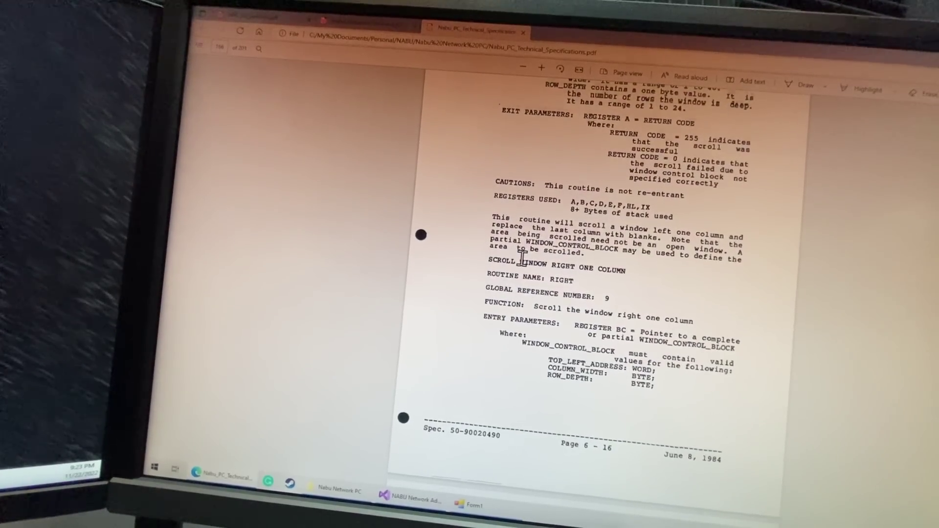
pyautogui.scroll(-3, 520, 255)
pyautogui.scroll(-3, 524, 258)
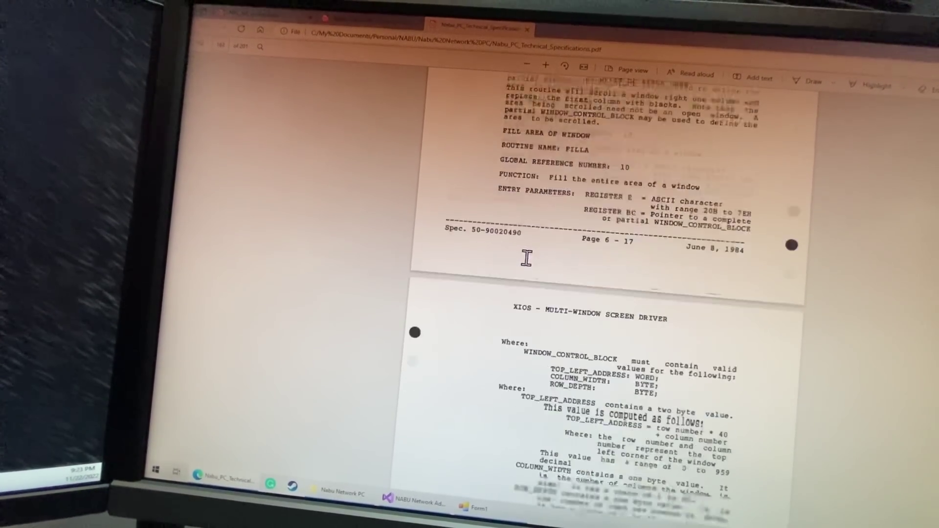
pyautogui.scroll(-3, 528, 260)
pyautogui.scroll(-3, 532, 262)
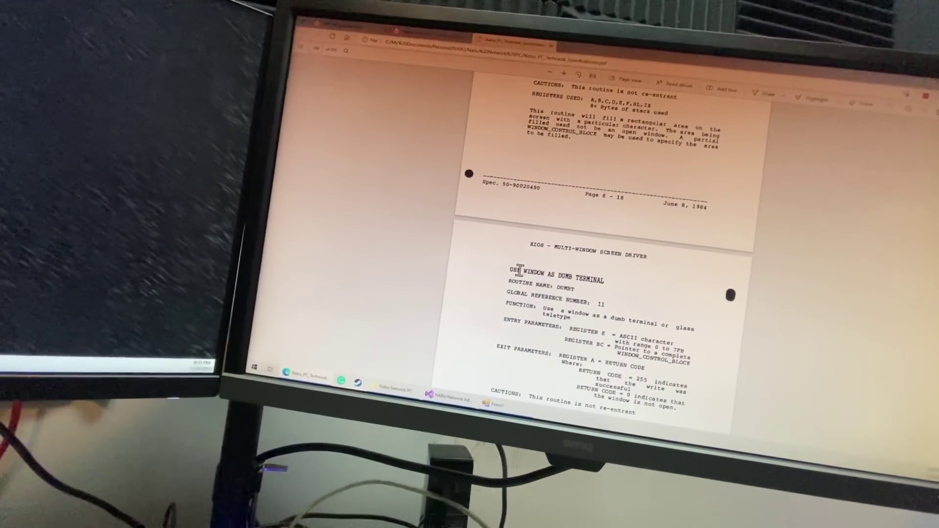
pyautogui.click(431, 393)
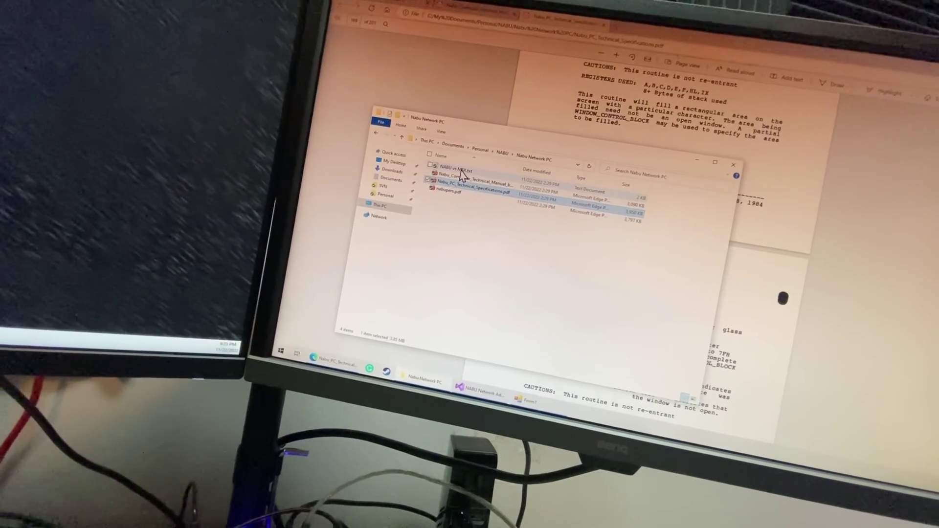
# - Open NABU vs MSX.txt at the top of the screen and highlight the BIOS ROM sentence and MSX port 0xa1
pyautogui.doubleClick(455, 165)
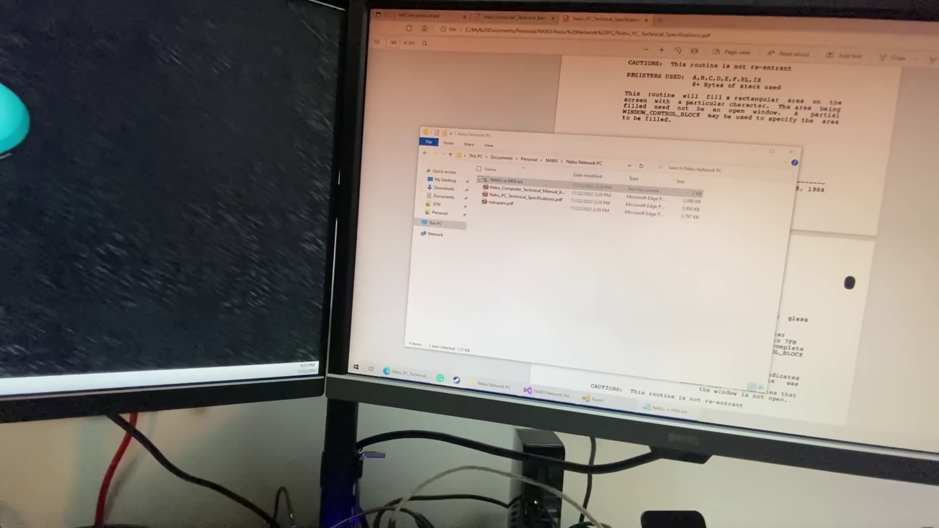
pyautogui.moveTo(870, 369); pyautogui.dragTo(622, 91)
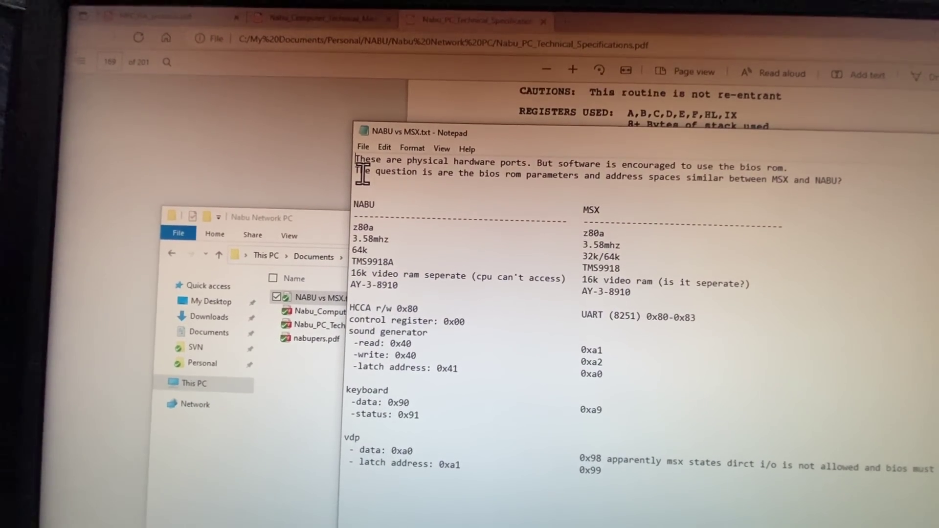
pyautogui.moveTo(538, 174); pyautogui.dragTo(787, 177)
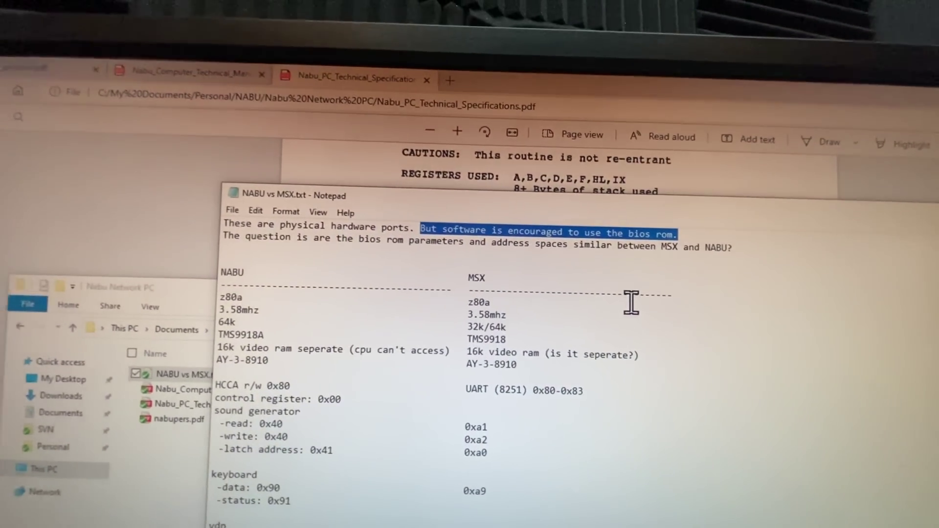
pyautogui.click(653, 246)
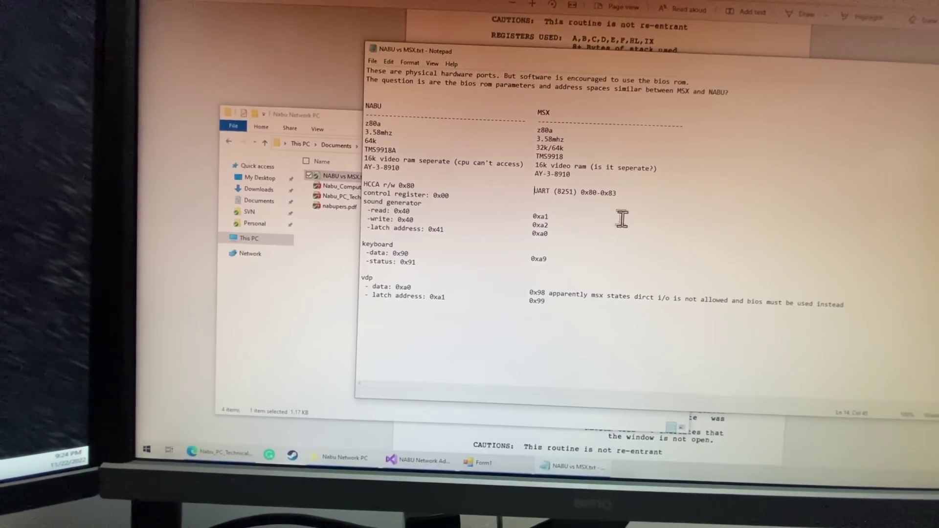
pyautogui.moveTo(544, 218); pyautogui.dragTo(572, 220)
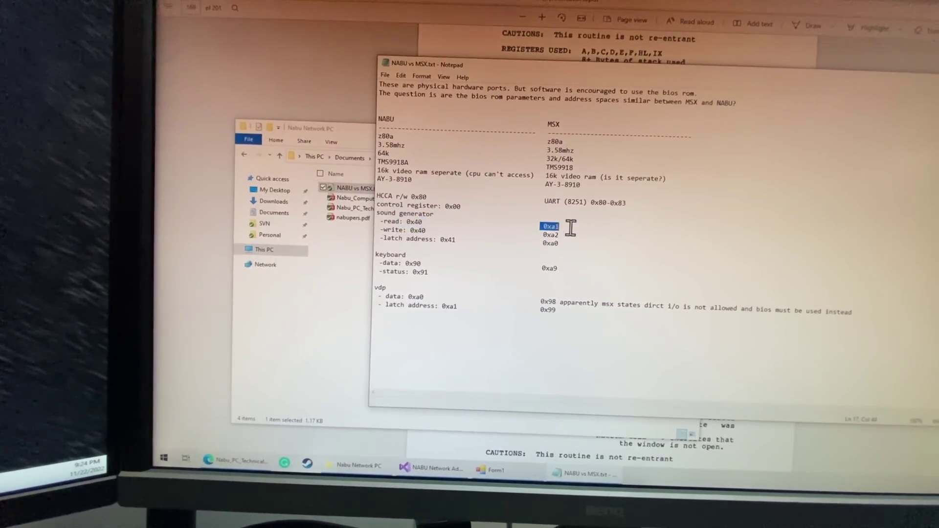